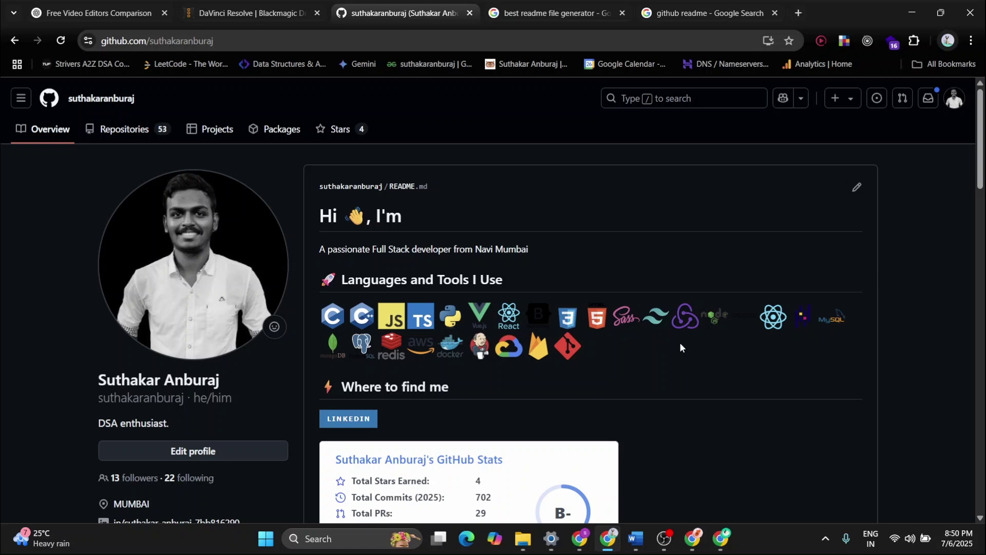
{"action": "scroll", "coordinate": [680, 342], "scroll_direction": "down", "scroll_amount": 3}
{"action": "scroll", "coordinate": [679, 342], "scroll_direction": "down", "scroll_amount": 3}
{"action": "scroll", "coordinate": [680, 342], "scroll_direction": "down", "scroll_amount": 2}
{"action": "scroll", "coordinate": [680, 342], "scroll_direction": "down", "scroll_amount": 3}
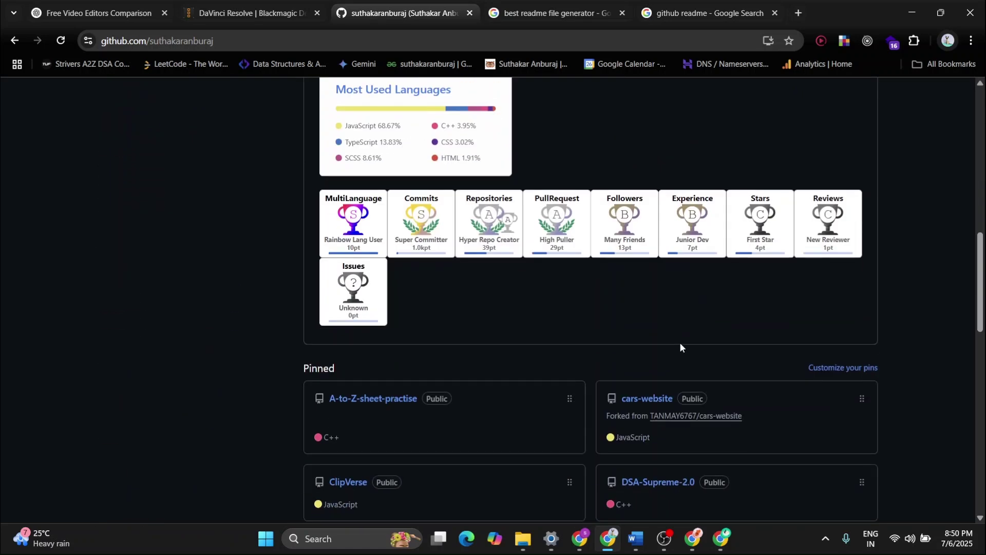
{"action": "scroll", "coordinate": [679, 342], "scroll_direction": "down", "scroll_amount": 3}
{"action": "scroll", "coordinate": [680, 342], "scroll_direction": "down", "scroll_amount": 3}
{"action": "scroll", "coordinate": [680, 342], "scroll_direction": "down", "scroll_amount": 1}
{"action": "scroll", "coordinate": [680, 342], "scroll_direction": "down", "scroll_amount": 3}
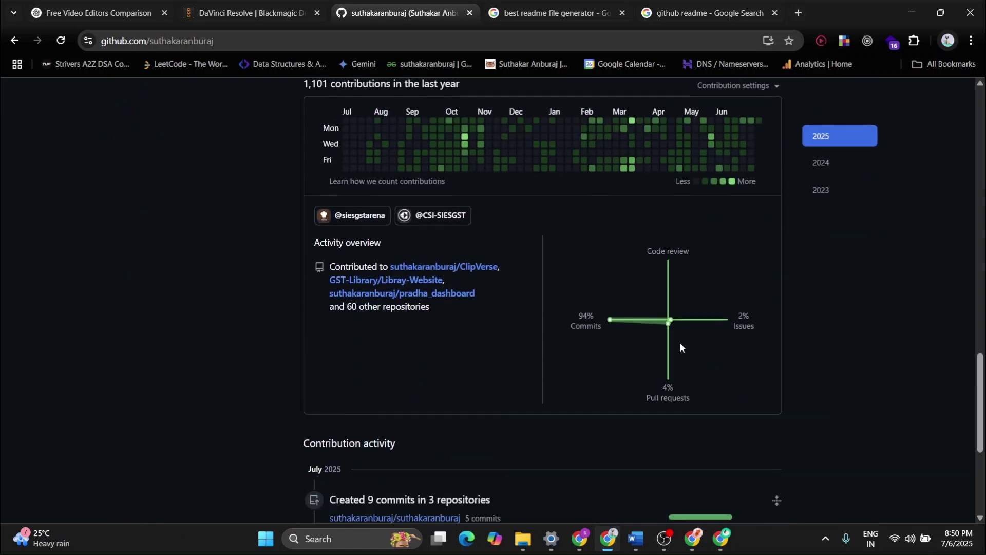
{"action": "scroll", "coordinate": [679, 343], "scroll_direction": "down", "scroll_amount": 2}
{"action": "scroll", "coordinate": [680, 342], "scroll_direction": "up", "scroll_amount": 4}
{"action": "scroll", "coordinate": [680, 342], "scroll_direction": "up", "scroll_amount": 5}
{"action": "scroll", "coordinate": [680, 343], "scroll_direction": "up", "scroll_amount": 4}
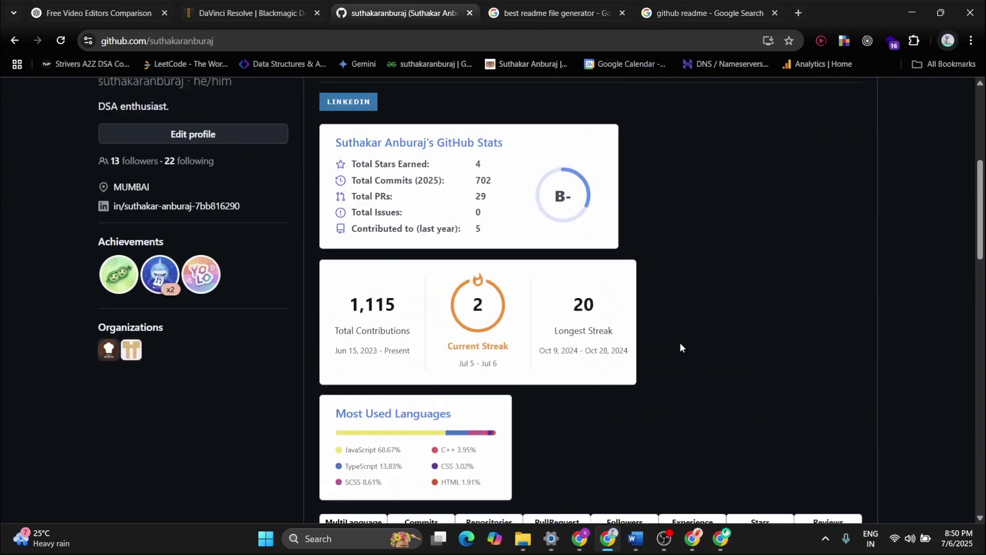
{"action": "scroll", "coordinate": [680, 342], "scroll_direction": "up", "scroll_amount": 5}
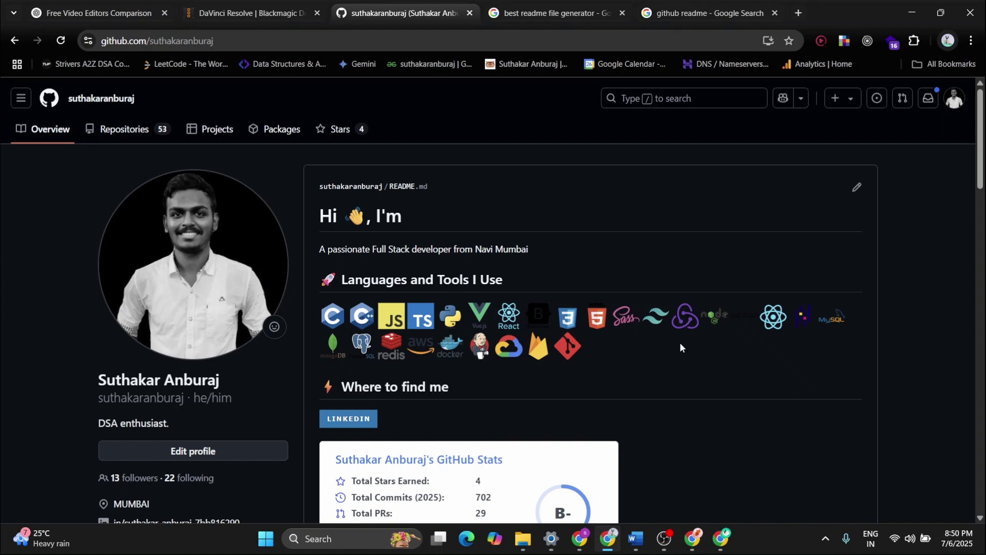
{"action": "scroll", "coordinate": [680, 343], "scroll_direction": "down", "scroll_amount": 2}
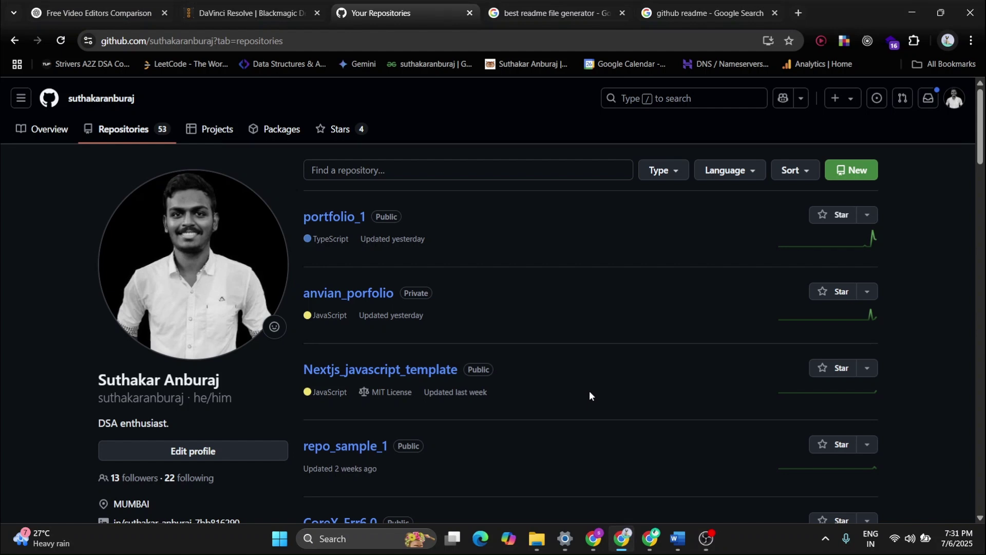
Create the public repository 'suthakaranburaj', initialised with a README file.
{"action": "left_click", "coordinate": [855, 170]}
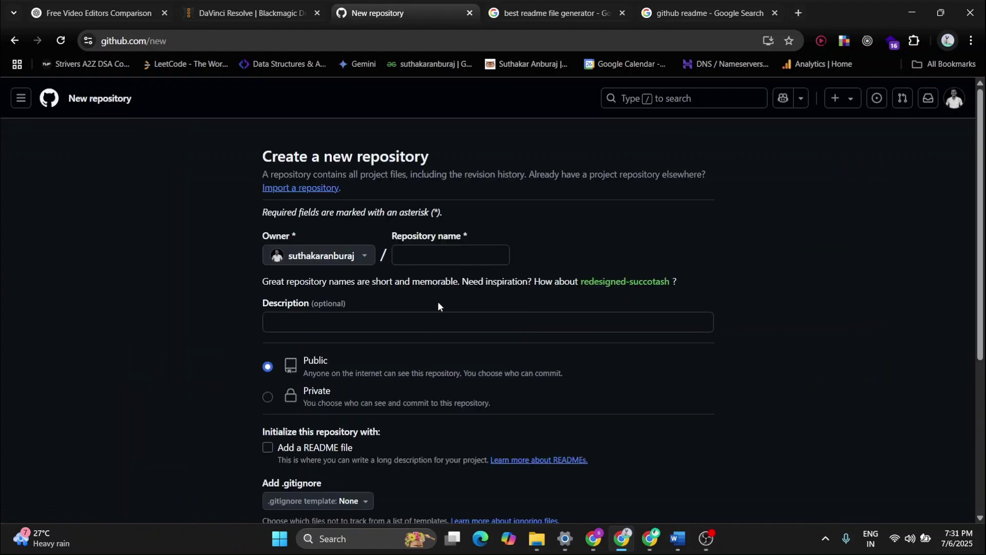
{"action": "left_click", "coordinate": [416, 256]}
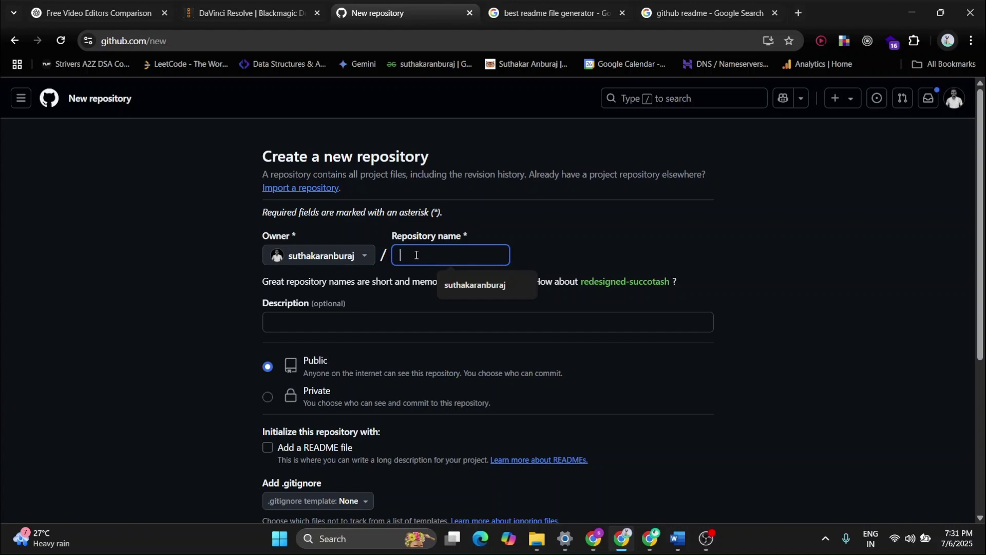
{"action": "type", "text": "suthakaranbura"}
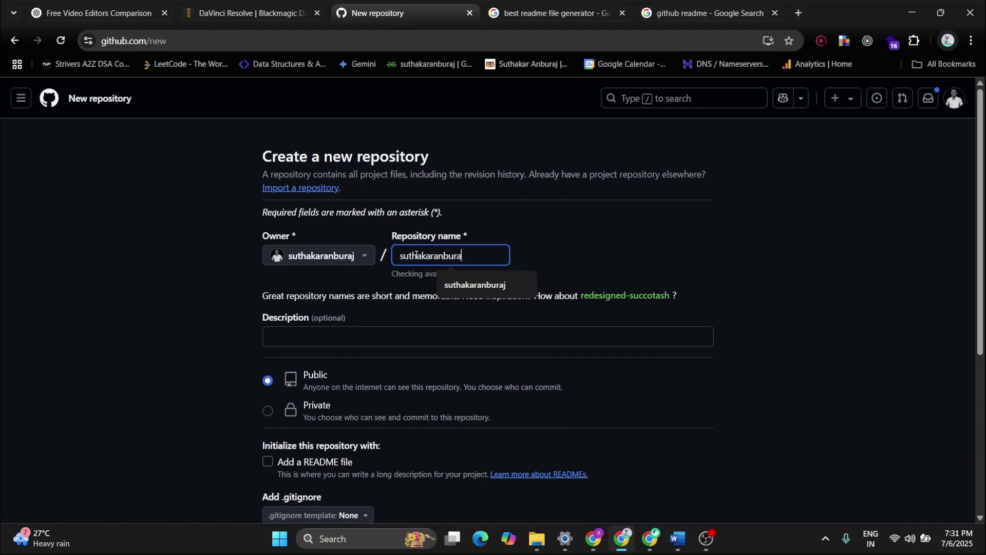
{"action": "type", "text": "j"}
{"action": "scroll", "coordinate": [414, 255], "scroll_direction": "down", "scroll_amount": 1}
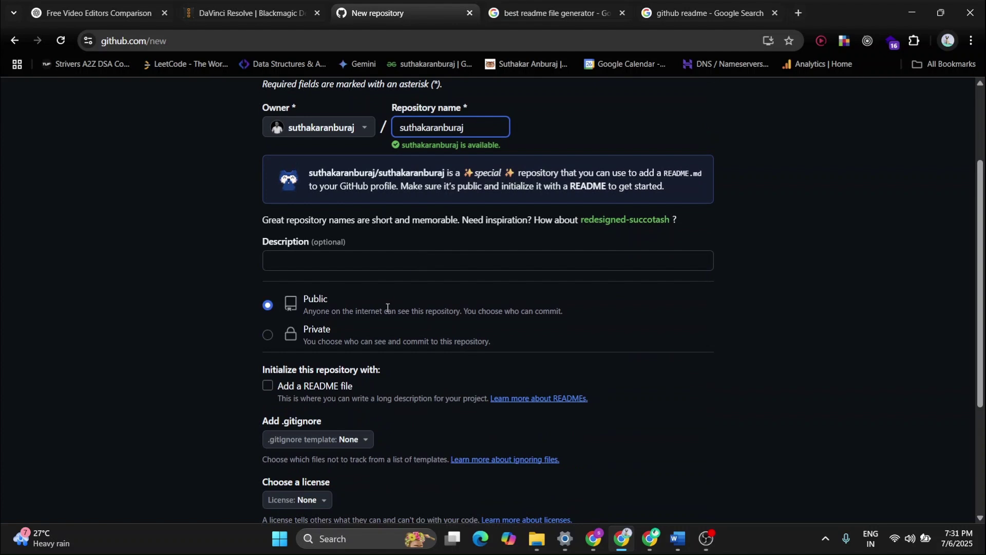
{"action": "scroll", "coordinate": [388, 308], "scroll_direction": "down", "scroll_amount": 2}
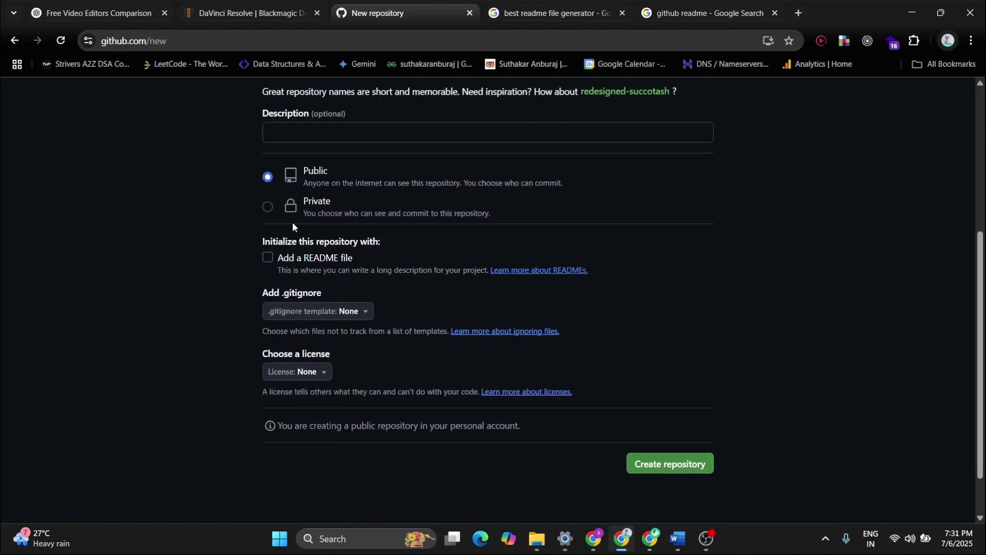
{"action": "left_click", "coordinate": [266, 257]}
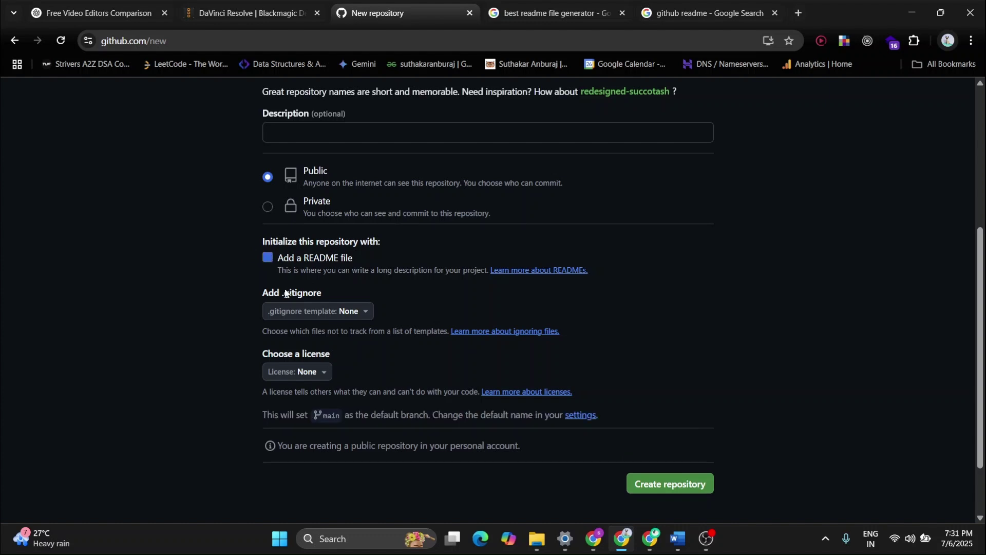
{"action": "scroll", "coordinate": [583, 344], "scroll_direction": "down", "scroll_amount": 1}
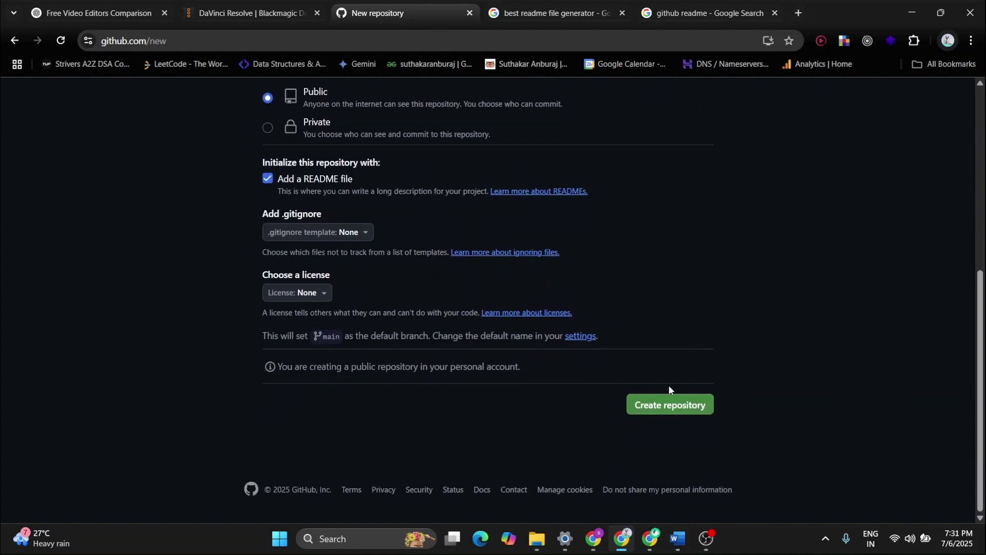
{"action": "left_click", "coordinate": [658, 404]}
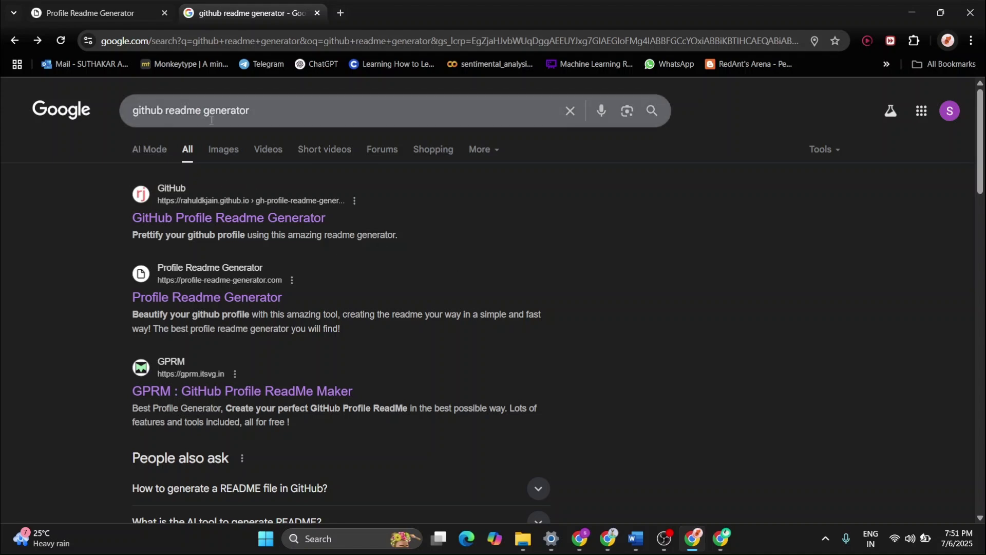
{"action": "scroll", "coordinate": [346, 339], "scroll_direction": "down", "scroll_amount": 2}
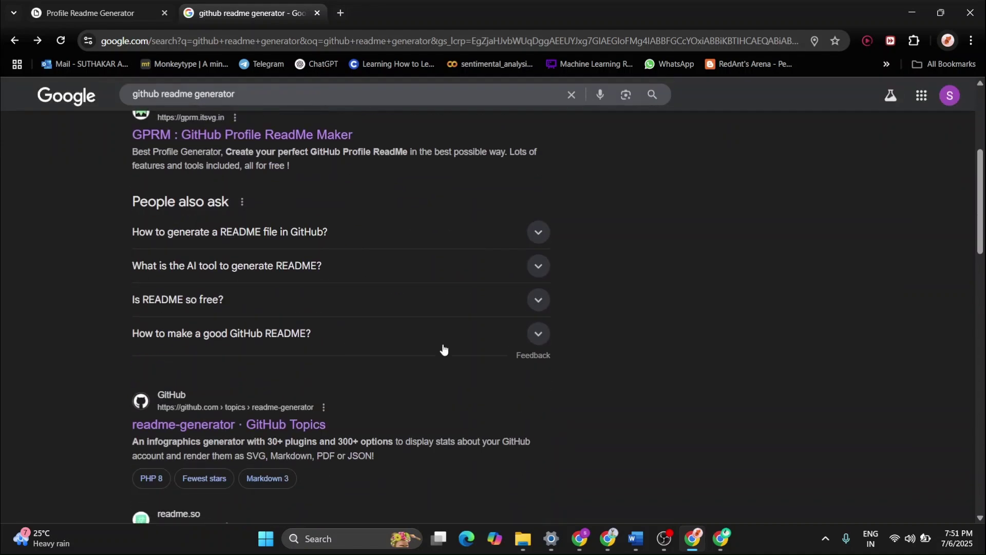
{"action": "scroll", "coordinate": [416, 323], "scroll_direction": "up", "scroll_amount": 3}
{"action": "scroll", "coordinate": [313, 349], "scroll_direction": "down", "scroll_amount": 4}
{"action": "scroll", "coordinate": [454, 343], "scroll_direction": "down", "scroll_amount": 2}
{"action": "scroll", "coordinate": [461, 345], "scroll_direction": "down", "scroll_amount": 2}
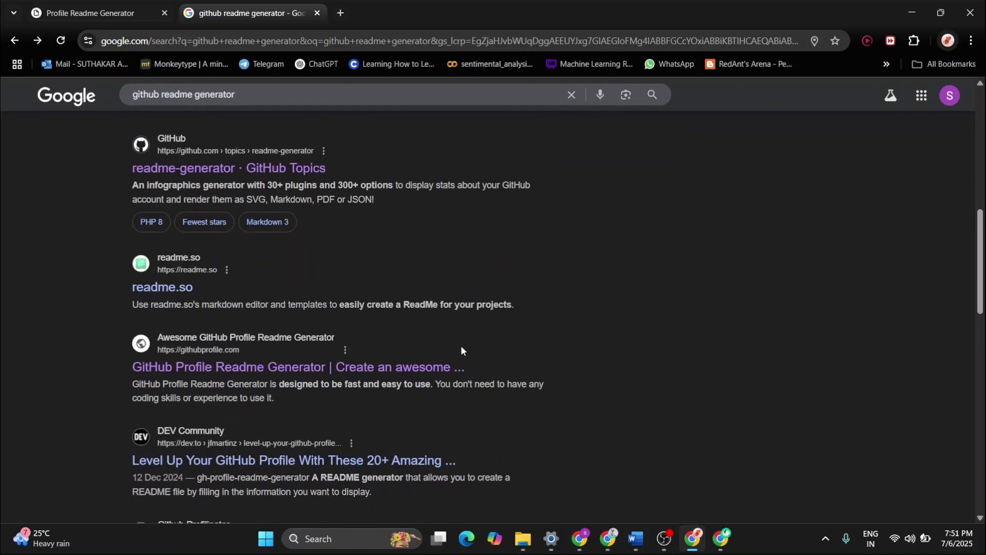
{"action": "scroll", "coordinate": [460, 345], "scroll_direction": "down", "scroll_amount": 2}
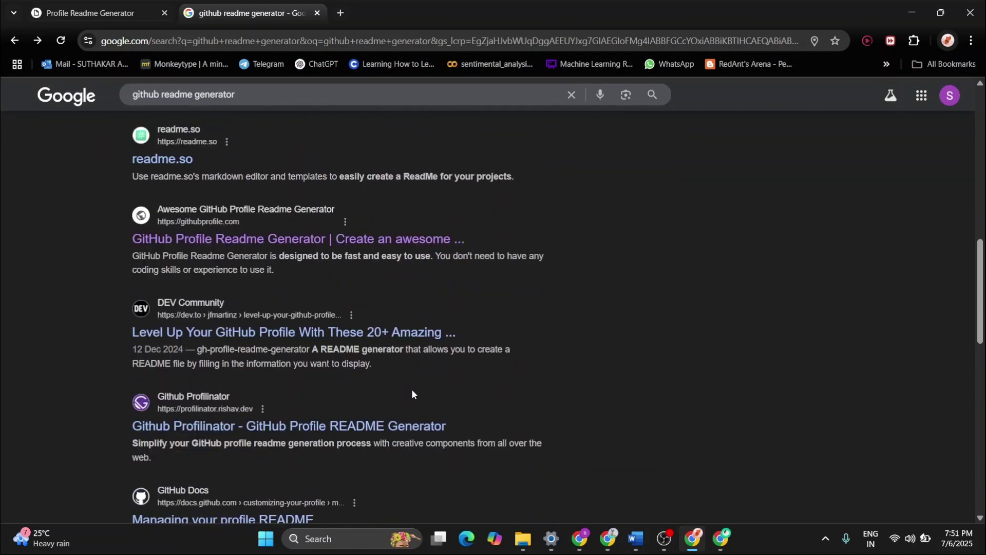
{"action": "scroll", "coordinate": [412, 389], "scroll_direction": "up", "scroll_amount": 2}
Open the githubprofile.com result from the 'github readme generator' search.
{"action": "left_click", "coordinate": [262, 370]}
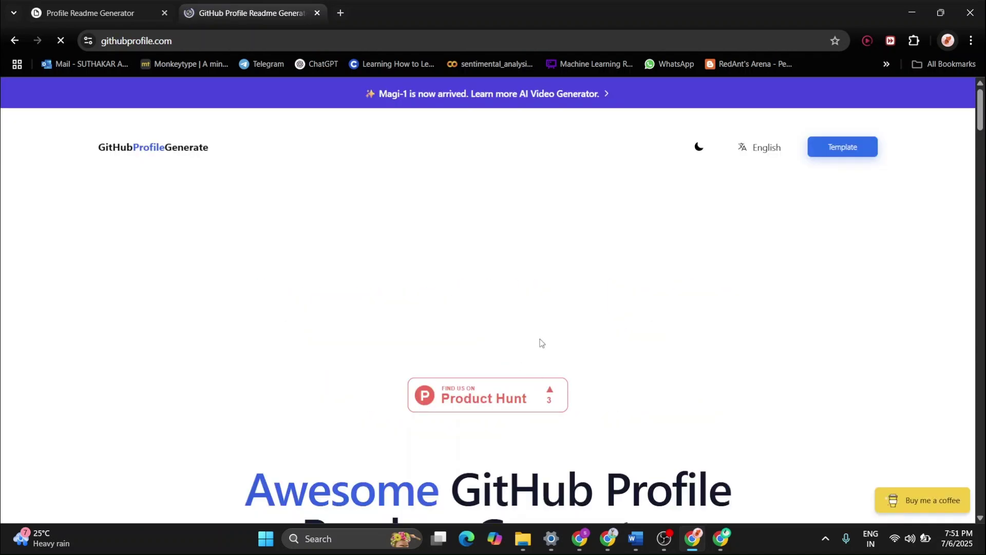
{"action": "scroll", "coordinate": [540, 342], "scroll_direction": "down", "scroll_amount": 3}
{"action": "scroll", "coordinate": [501, 339], "scroll_direction": "down", "scroll_amount": 3}
{"action": "scroll", "coordinate": [462, 335], "scroll_direction": "down", "scroll_amount": 3}
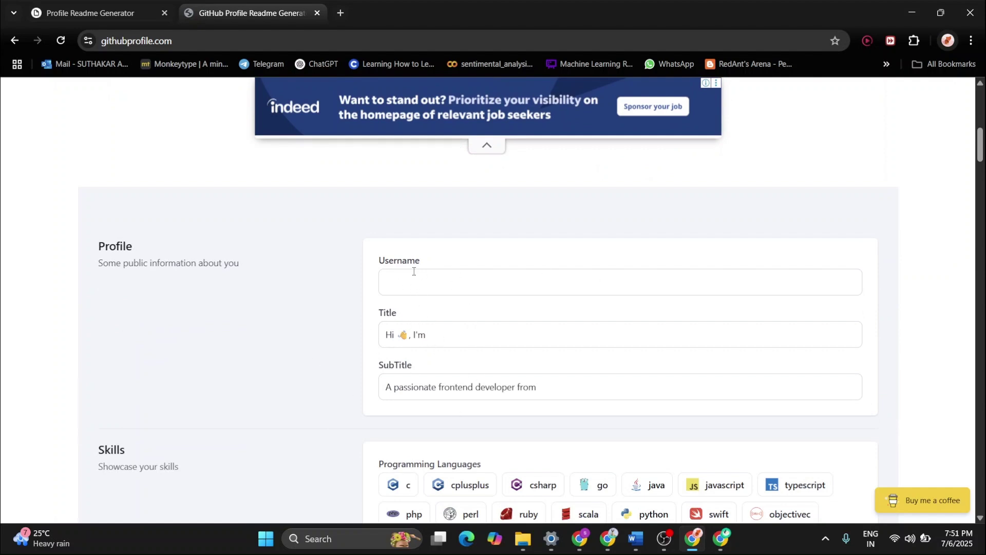
Enter the GitHub username and subtitle location, and pick skills such as C and Redis.
{"action": "left_click", "coordinate": [430, 287]}
{"action": "type", "text": "suthakaranburaj"}
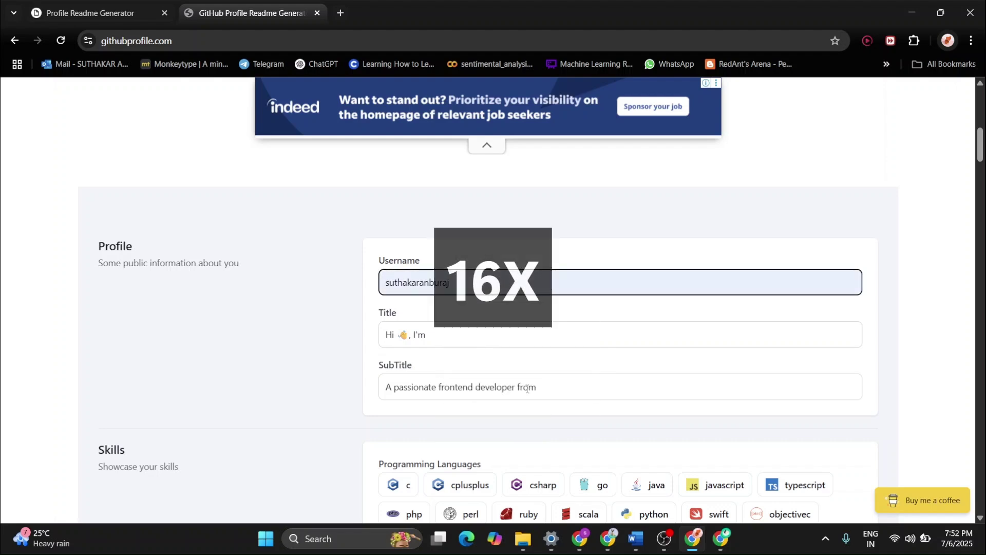
{"action": "left_click", "coordinate": [540, 386]}
{"action": "type", "text": "Navi Mumbai"}
{"action": "scroll", "coordinate": [493, 308], "scroll_direction": "down", "scroll_amount": 2}
{"action": "left_click", "coordinate": [397, 356]}
{"action": "left_click", "coordinate": [459, 357]}
{"action": "left_click", "coordinate": [715, 357]}
{"action": "left_click", "coordinate": [643, 386]}
{"action": "scroll", "coordinate": [493, 309], "scroll_direction": "down", "scroll_amount": 3}
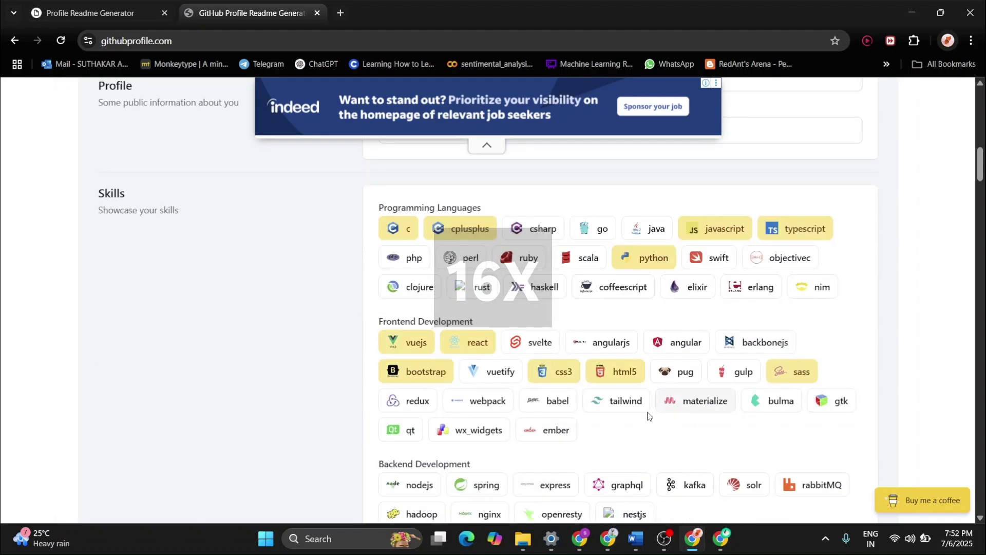
{"action": "scroll", "coordinate": [493, 308], "scroll_direction": "down", "scroll_amount": 5}
{"action": "left_click", "coordinate": [570, 323]}
{"action": "left_click", "coordinate": [645, 324]}
{"action": "scroll", "coordinate": [494, 308], "scroll_direction": "down", "scroll_amount": 5}
{"action": "scroll", "coordinate": [494, 309], "scroll_direction": "down", "scroll_amount": 5}
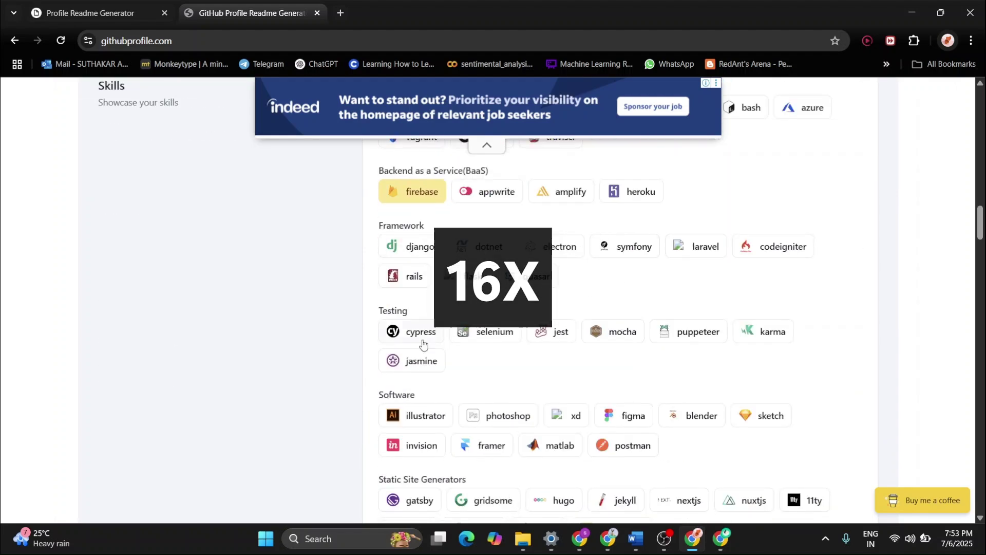
{"action": "scroll", "coordinate": [493, 308], "scroll_direction": "down", "scroll_amount": 5}
{"action": "scroll", "coordinate": [493, 308], "scroll_direction": "down", "scroll_amount": 6}
{"action": "left_click", "coordinate": [507, 305]}
Add the LinkedIn link, enable the trophy and stats add-ons, and generate the README.
{"action": "left_click", "coordinate": [507, 350]}
{"action": "type", "text": "https://www.linkedin.com/in/suthakar-anburaj"}
{"action": "scroll", "coordinate": [493, 308], "scroll_direction": "down", "scroll_amount": 5}
{"action": "left_click", "coordinate": [389, 273]}
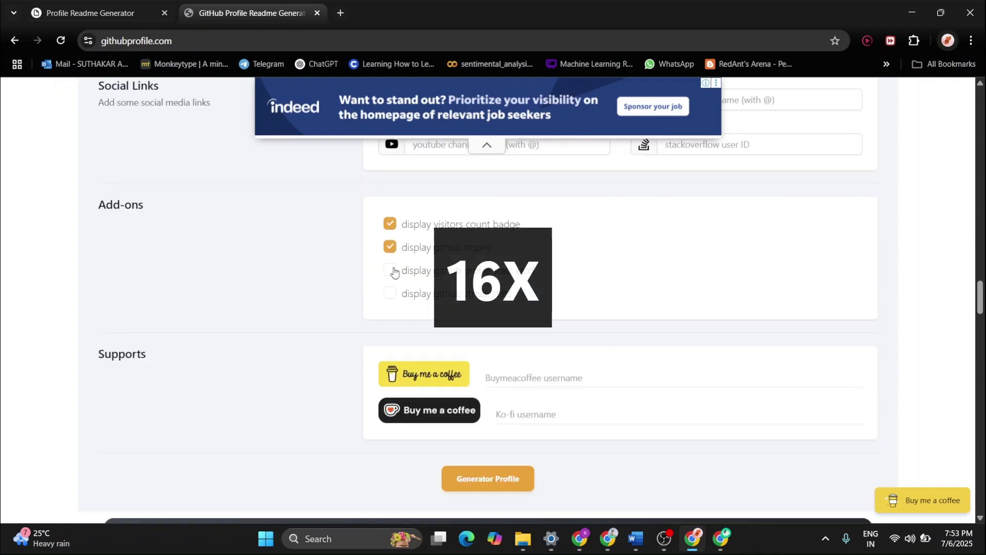
{"action": "scroll", "coordinate": [493, 308], "scroll_direction": "down", "scroll_amount": 3}
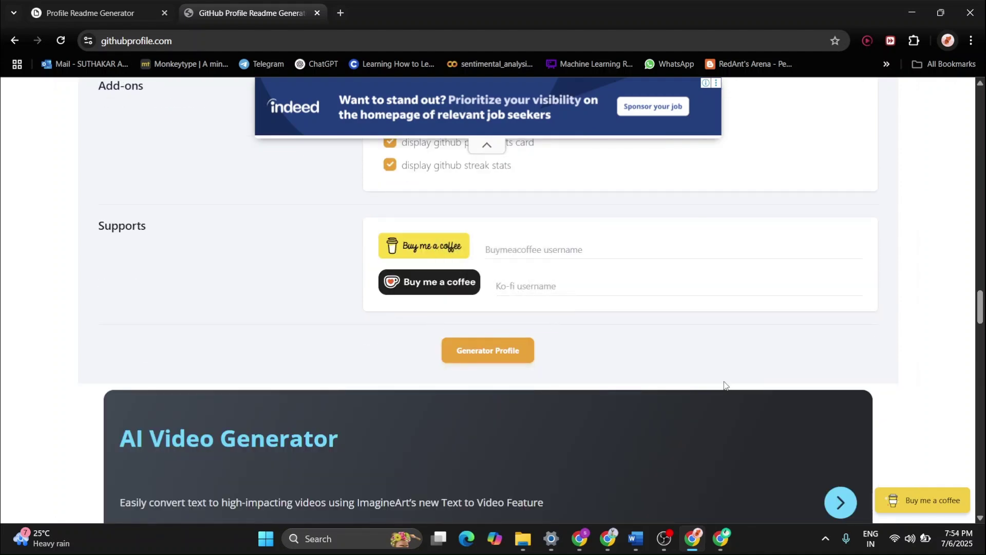
{"action": "left_click", "coordinate": [509, 352]}
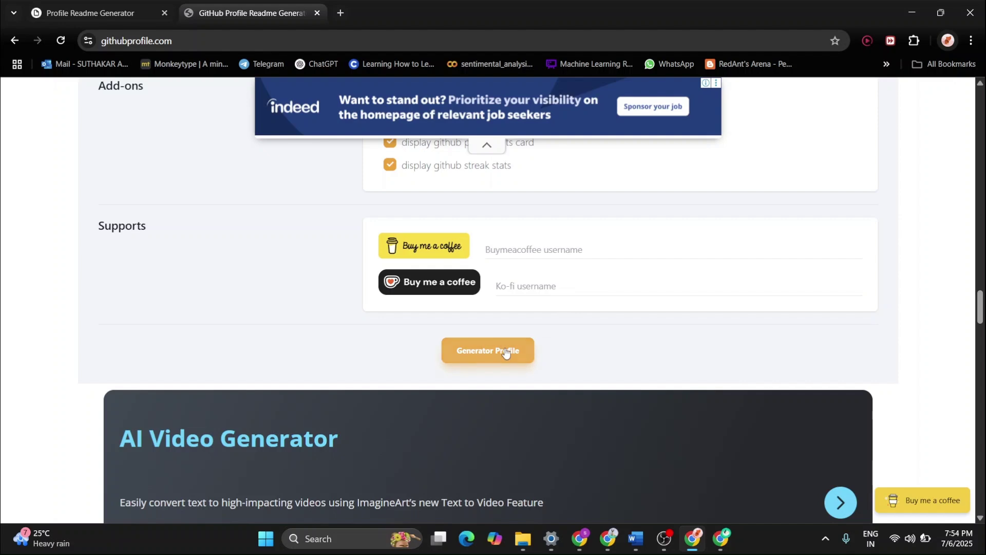
{"action": "scroll", "coordinate": [358, 370], "scroll_direction": "down", "scroll_amount": 3}
{"action": "scroll", "coordinate": [368, 329], "scroll_direction": "down", "scroll_amount": 3}
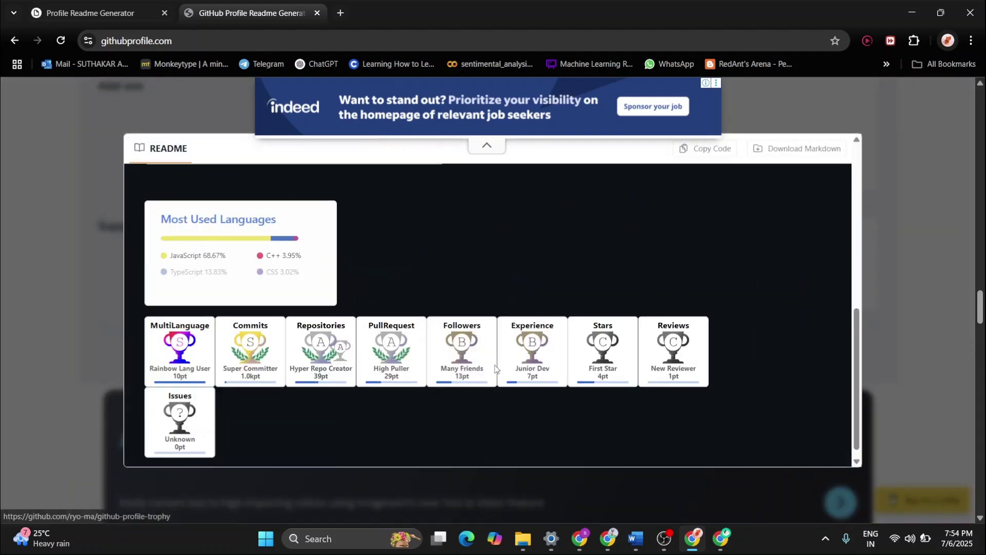
{"action": "scroll", "coordinate": [532, 352], "scroll_direction": "down", "scroll_amount": 3}
{"action": "scroll", "coordinate": [548, 354], "scroll_direction": "up", "scroll_amount": 3}
{"action": "scroll", "coordinate": [565, 342], "scroll_direction": "up", "scroll_amount": 4}
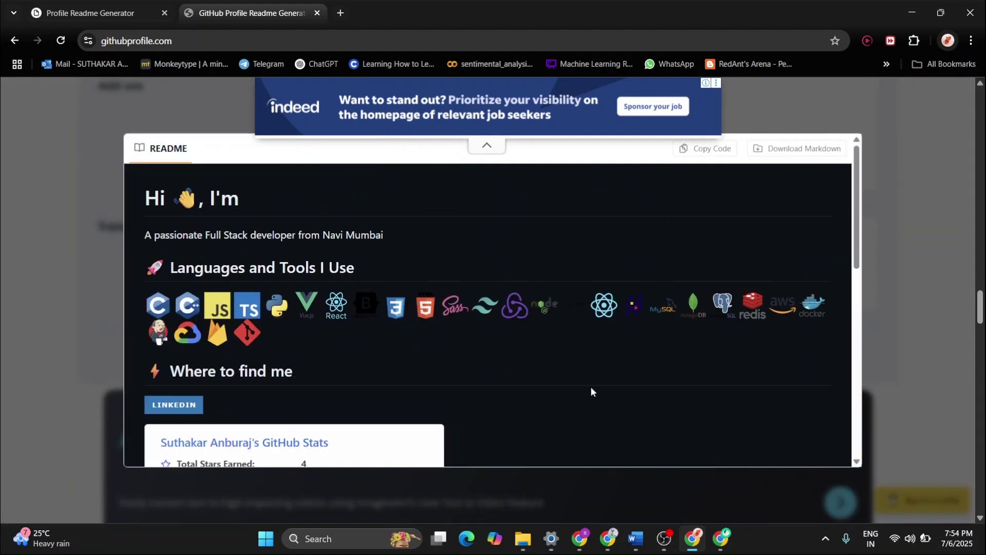
{"action": "scroll", "coordinate": [591, 386], "scroll_direction": "up", "scroll_amount": 2}
{"action": "scroll", "coordinate": [539, 334], "scroll_direction": "down", "scroll_amount": 4}
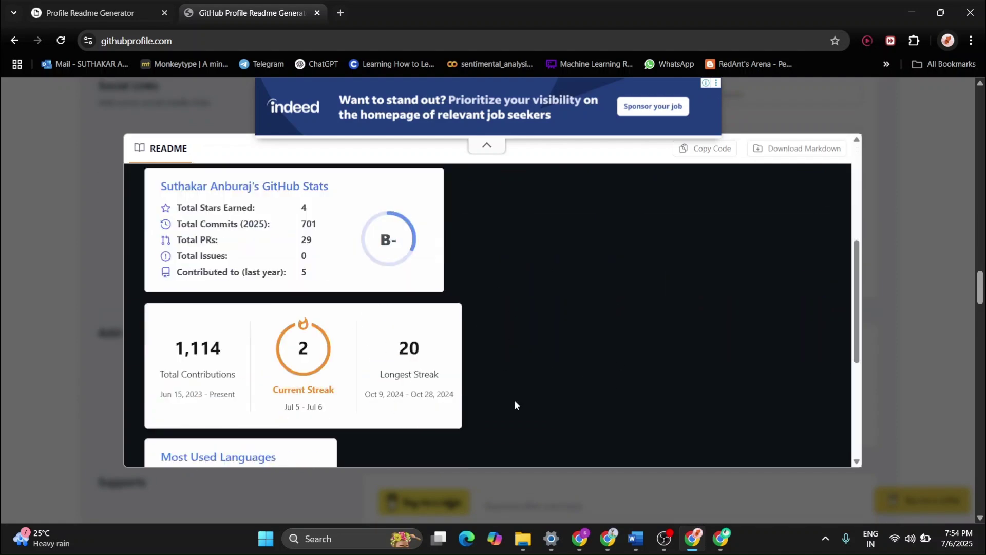
{"action": "scroll", "coordinate": [487, 334], "scroll_direction": "down", "scroll_amount": 3}
{"action": "scroll", "coordinate": [488, 335], "scroll_direction": "down", "scroll_amount": 3}
{"action": "scroll", "coordinate": [831, 296], "scroll_direction": "down", "scroll_amount": 3}
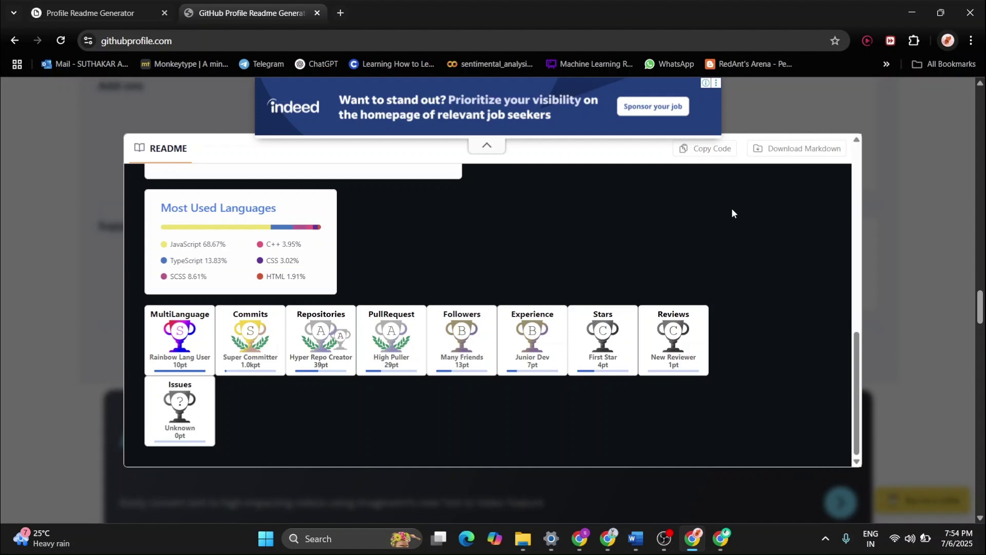
Copy the generated README markdown and switch back to the GitHub window.
{"action": "left_click", "coordinate": [711, 149]}
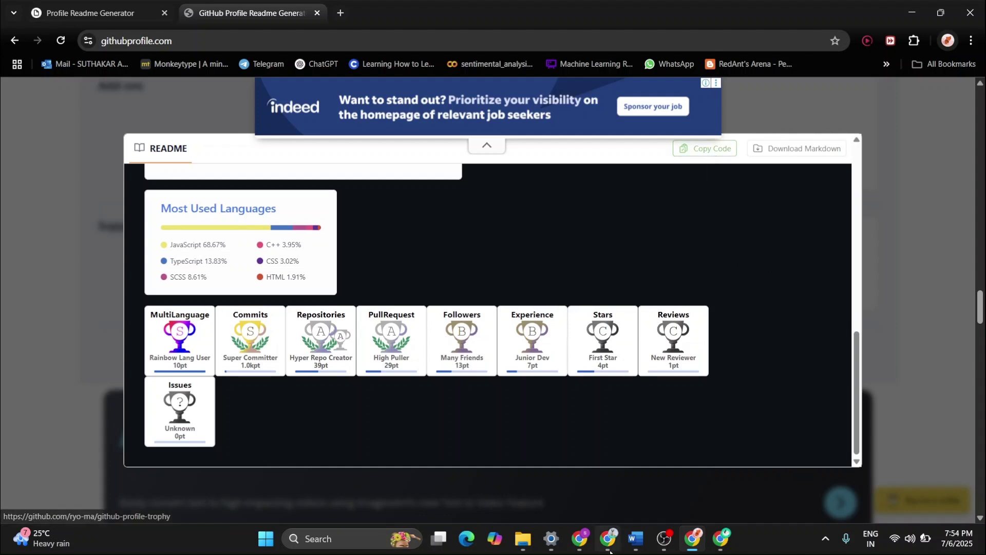
{"action": "left_click", "coordinate": [598, 538]}
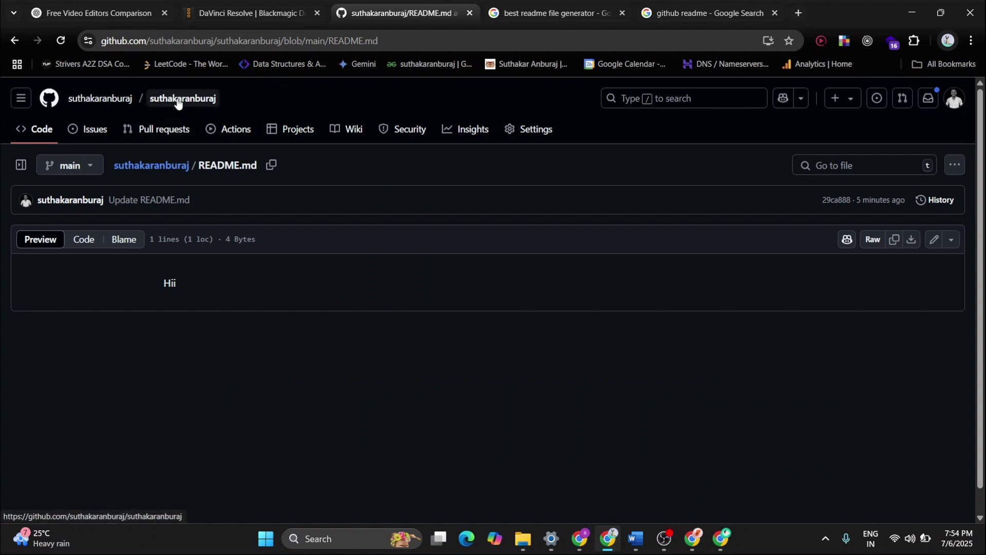
Replace the README.md text 'Hii' with the pasted generated markdown.
{"action": "left_click", "coordinate": [152, 164]}
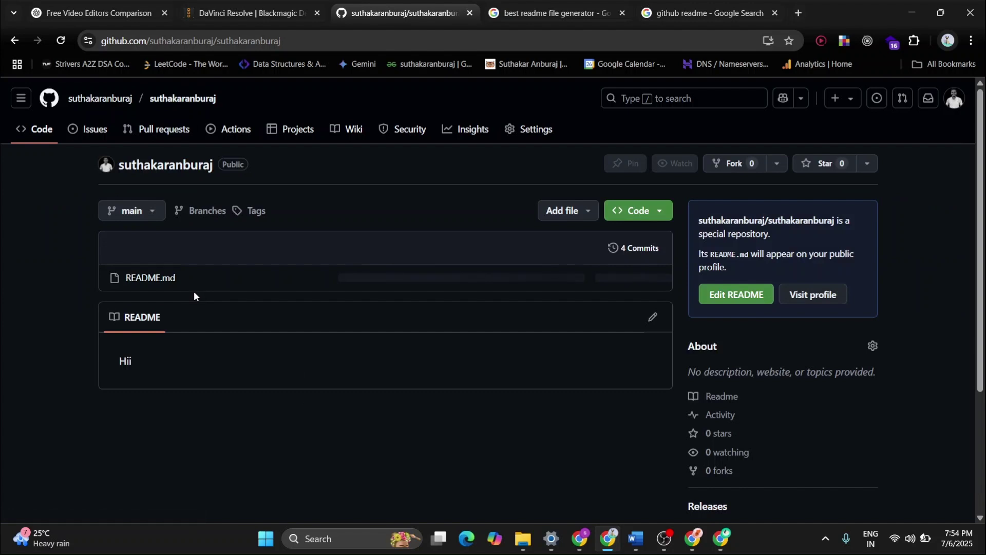
{"action": "left_click", "coordinate": [654, 318]}
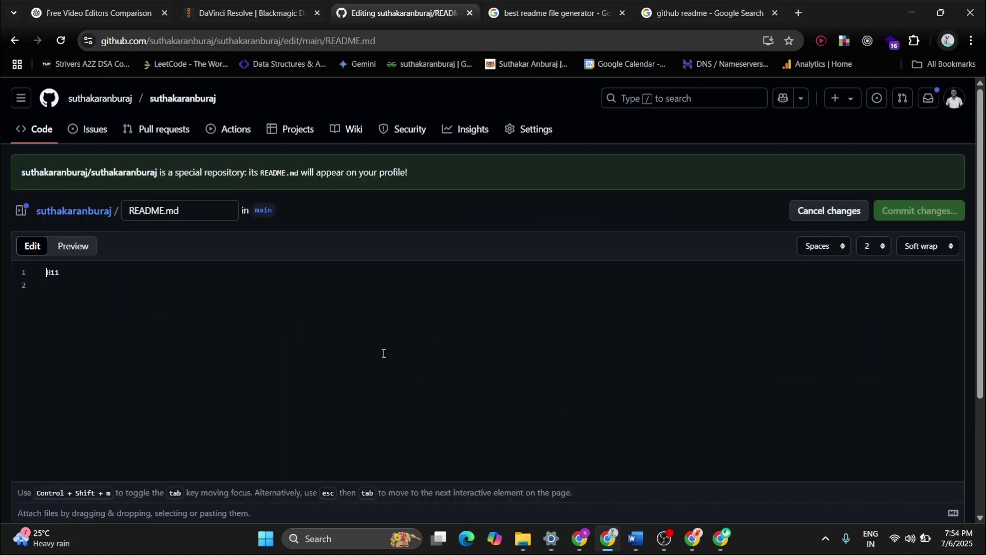
{"action": "key", "text": "ctrl+a"}
{"action": "key", "text": "ctrl+v"}
{"action": "scroll", "coordinate": [461, 376], "scroll_direction": "up", "scroll_amount": 10}
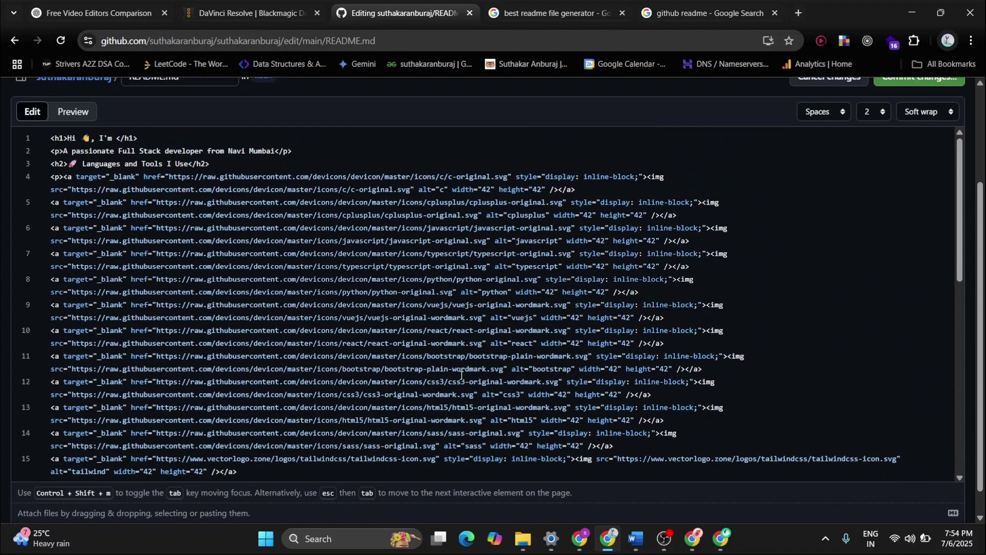
{"action": "scroll", "coordinate": [461, 376], "scroll_direction": "up", "scroll_amount": 5}
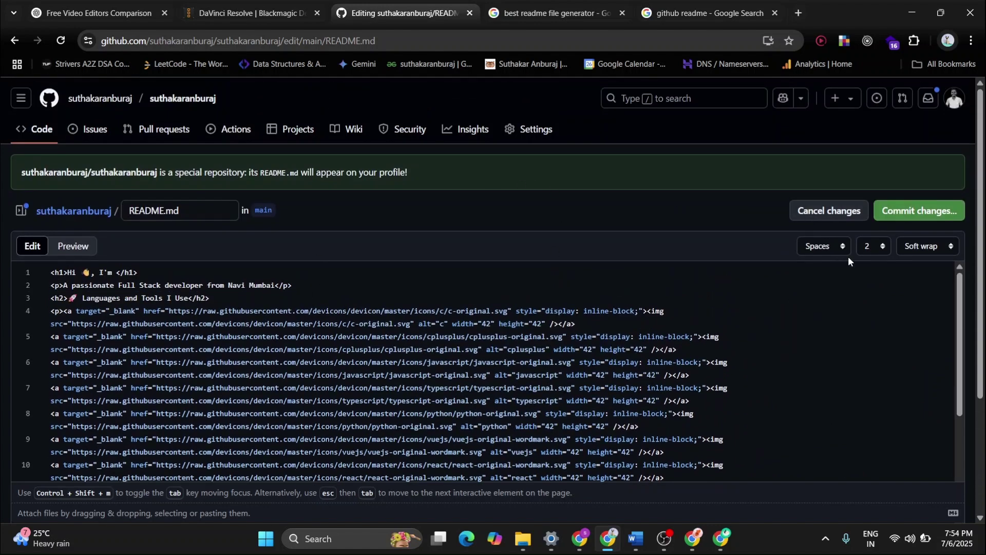
Commit the updated README.md directly to the main branch.
{"action": "left_click", "coordinate": [919, 210]}
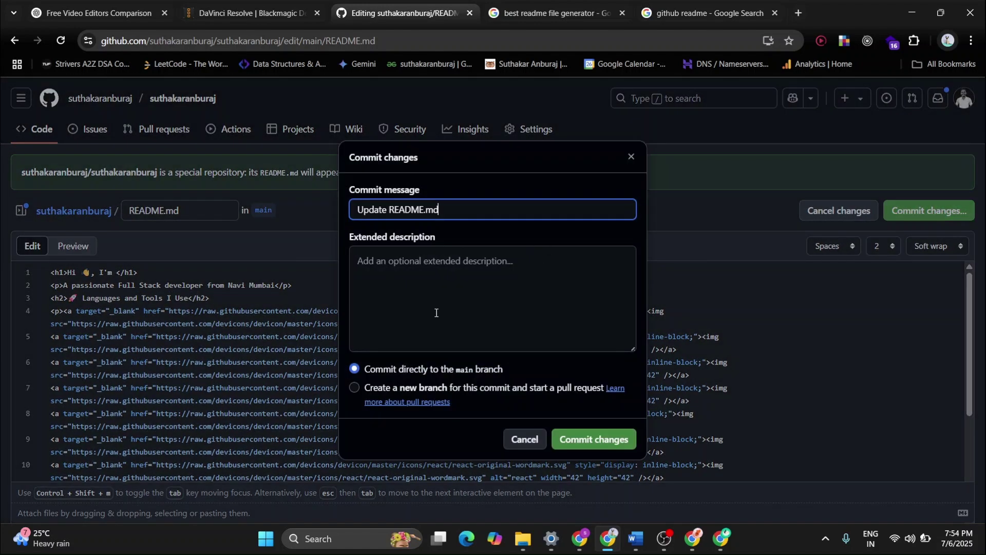
{"action": "left_click", "coordinate": [593, 439]}
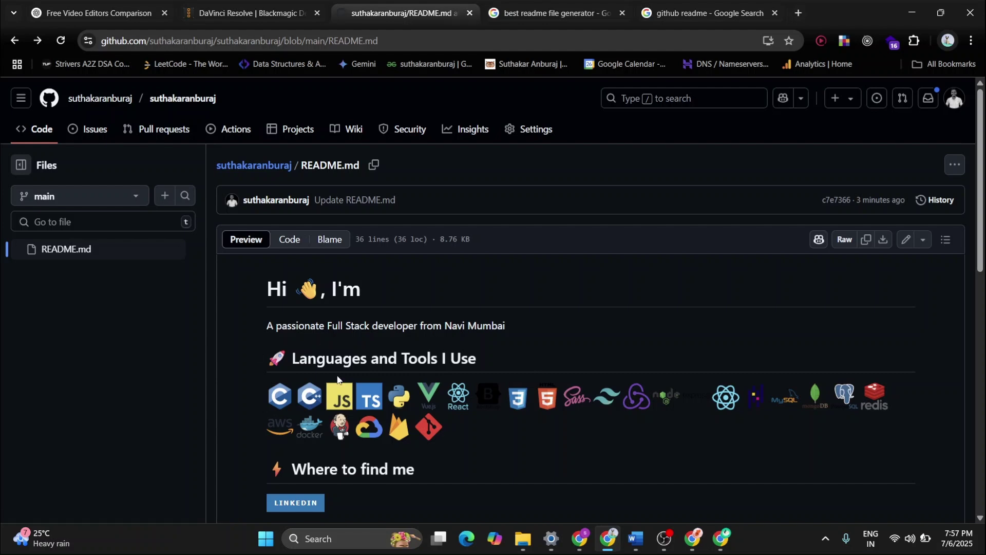
{"action": "scroll", "coordinate": [606, 400], "scroll_direction": "down", "scroll_amount": 3}
{"action": "scroll", "coordinate": [386, 346], "scroll_direction": "down", "scroll_amount": 1}
{"action": "scroll", "coordinate": [339, 379], "scroll_direction": "up", "scroll_amount": 5}
Open the suthakaranburaj profile page to view the rendered README.
{"action": "left_click", "coordinate": [100, 98]}
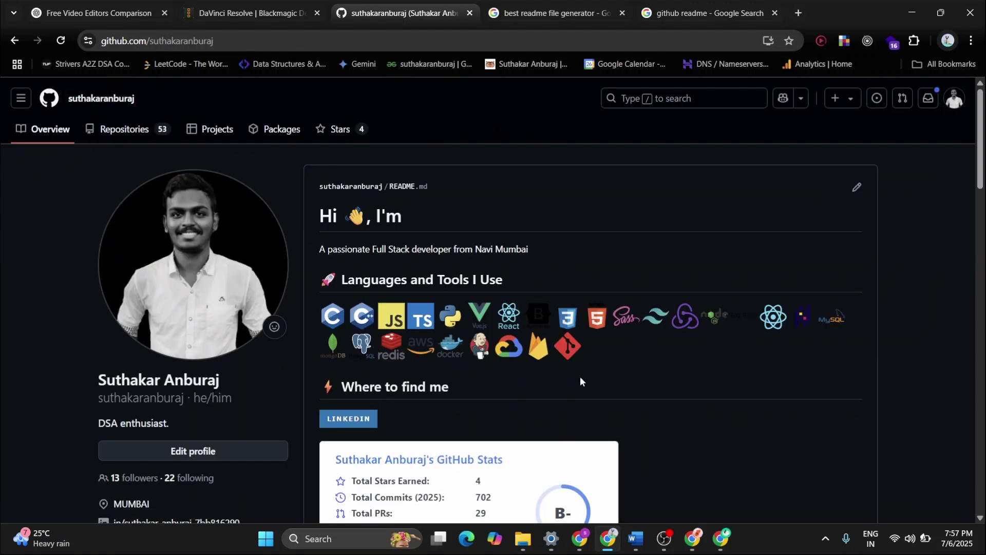
{"action": "scroll", "coordinate": [580, 376], "scroll_direction": "down", "scroll_amount": 2}
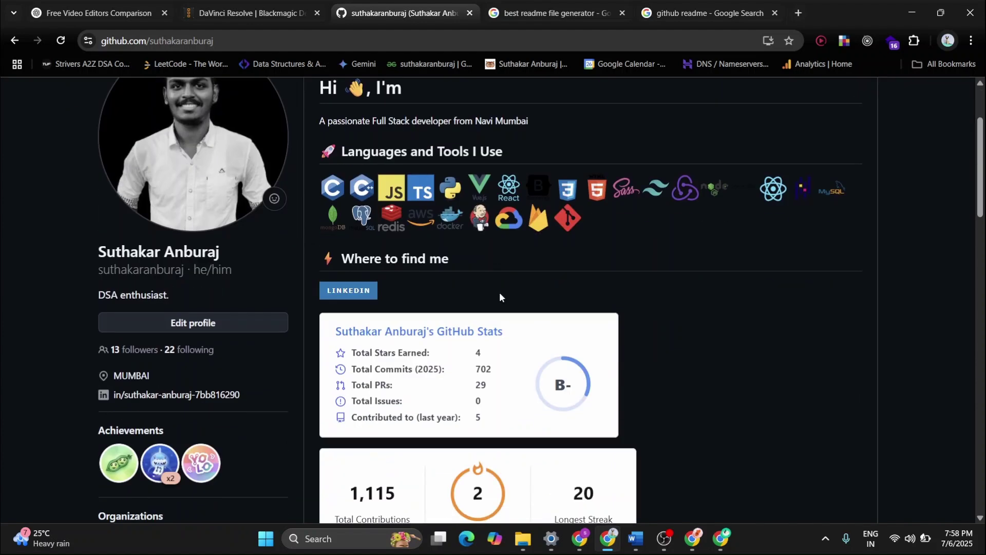
{"action": "scroll", "coordinate": [500, 292], "scroll_direction": "down", "scroll_amount": 2}
{"action": "scroll", "coordinate": [450, 307], "scroll_direction": "down", "scroll_amount": 1}
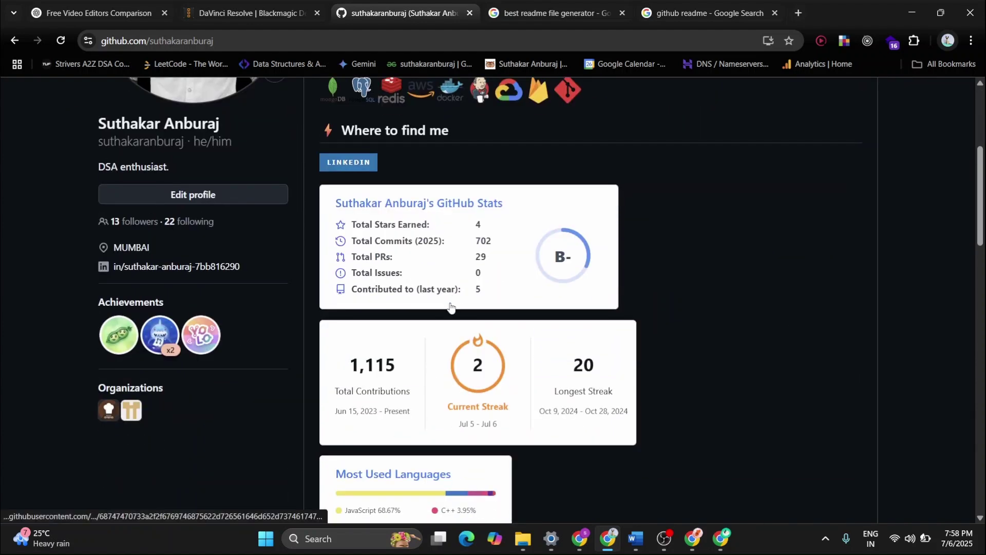